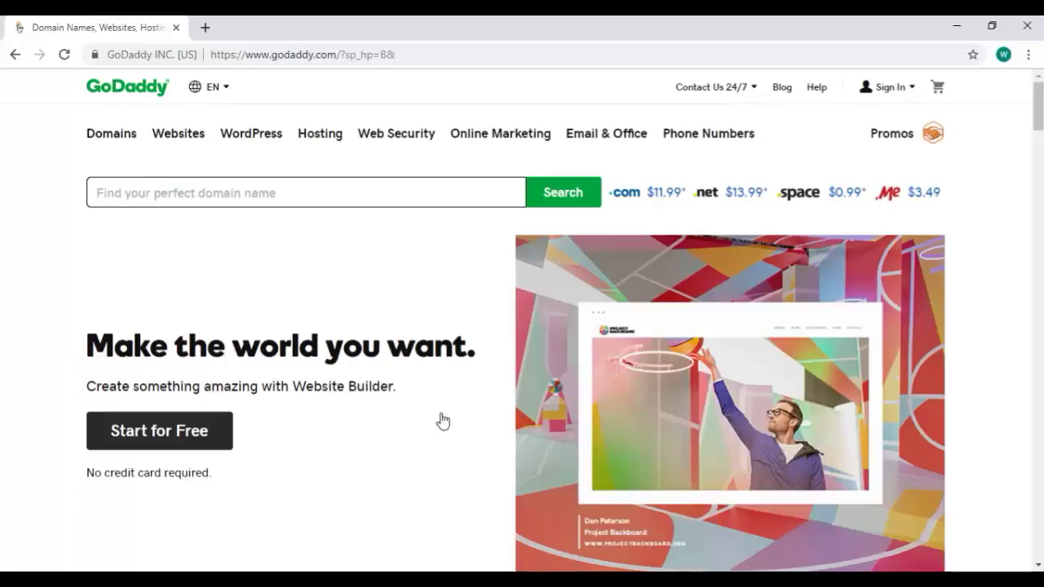
Sign in to GoDaddy with the account username and password, with Keep me signed in checked.
{"action": "left_click", "coordinate": [902, 87]}
{"action": "left_click", "coordinate": [715, 231]}
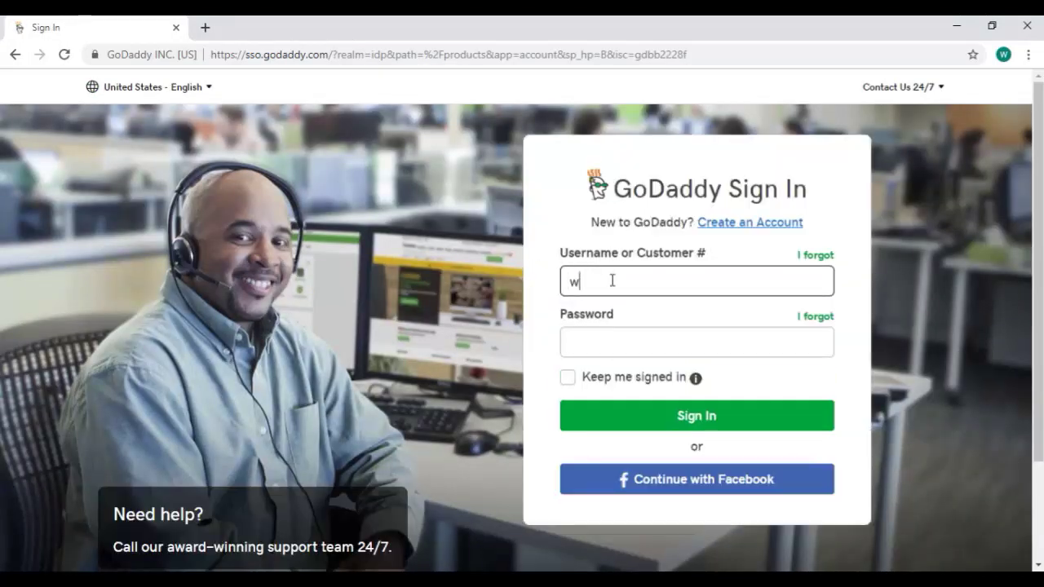
{"action": "type", "text": "trainingki"}
{"action": "key", "text": "Tab"}
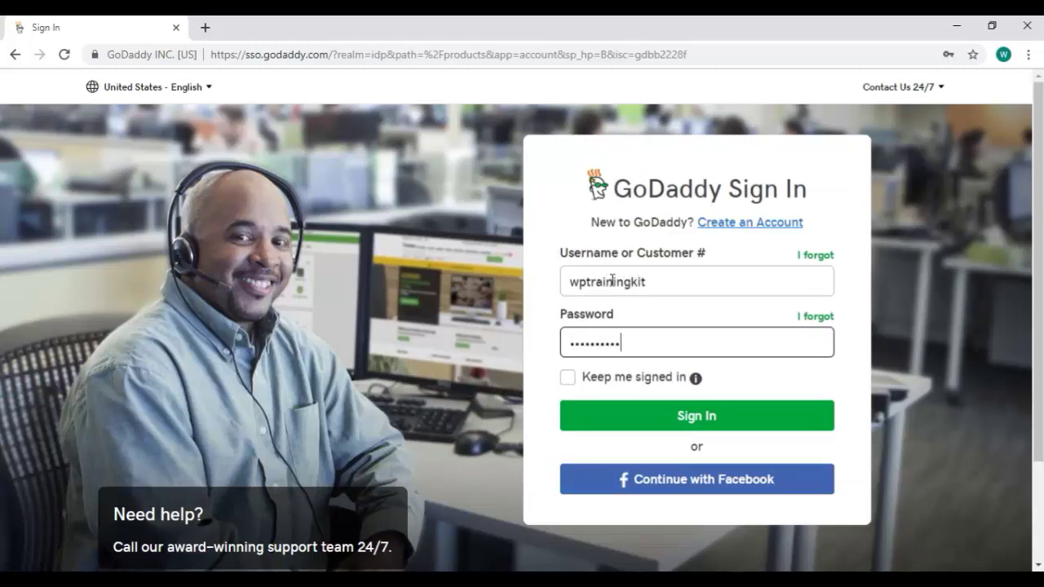
{"action": "type", "text": "••••"}
{"action": "key", "text": "Caps_Lock"}
{"action": "type", "text": "••"}
{"action": "left_click", "coordinate": [592, 383]}
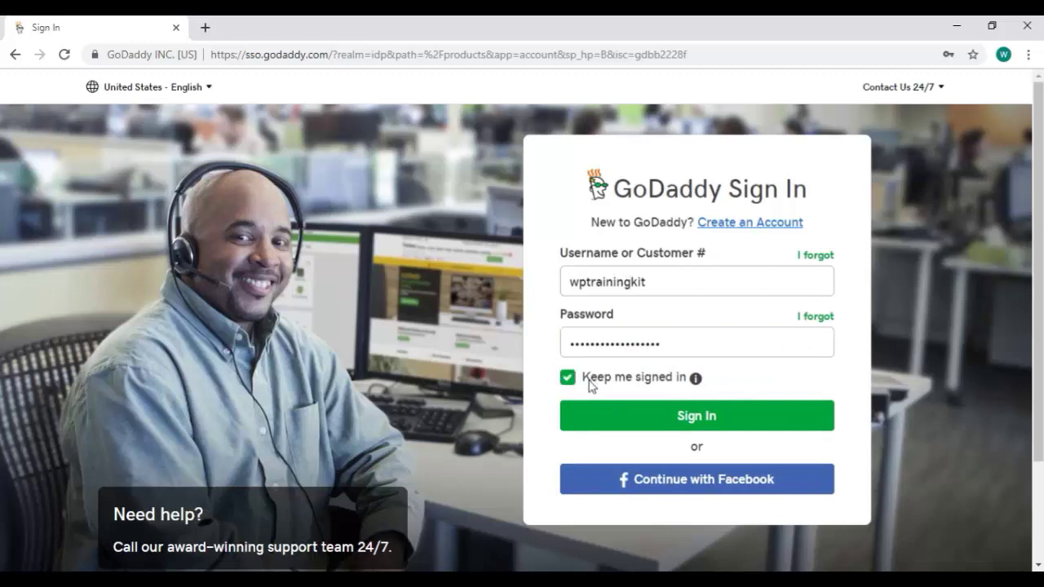
{"action": "left_click", "coordinate": [741, 416]}
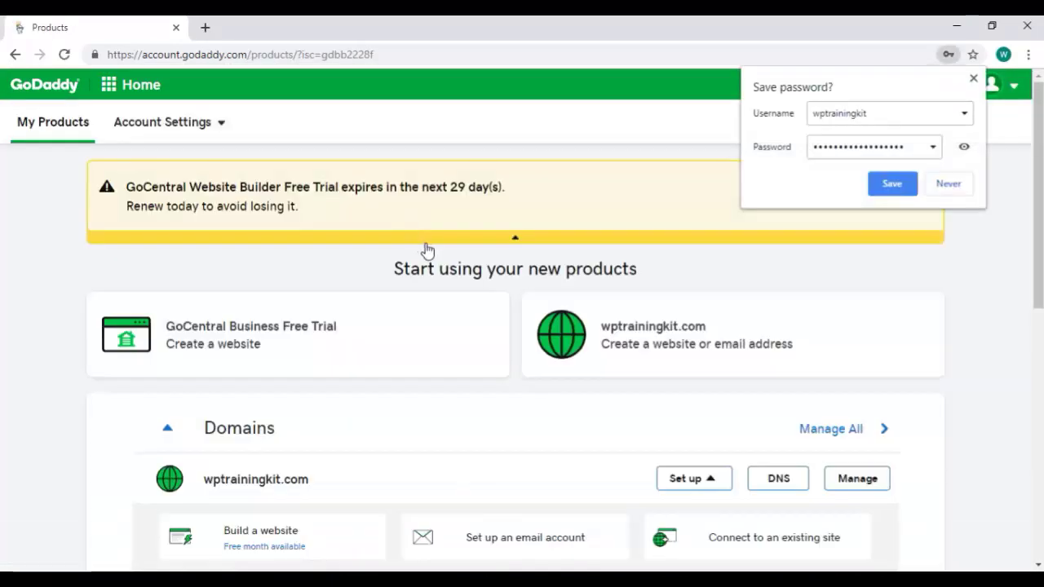
Return to the GoDaddy home page and bring up the Web Hosting offerings.
{"action": "left_click", "coordinate": [53, 89]}
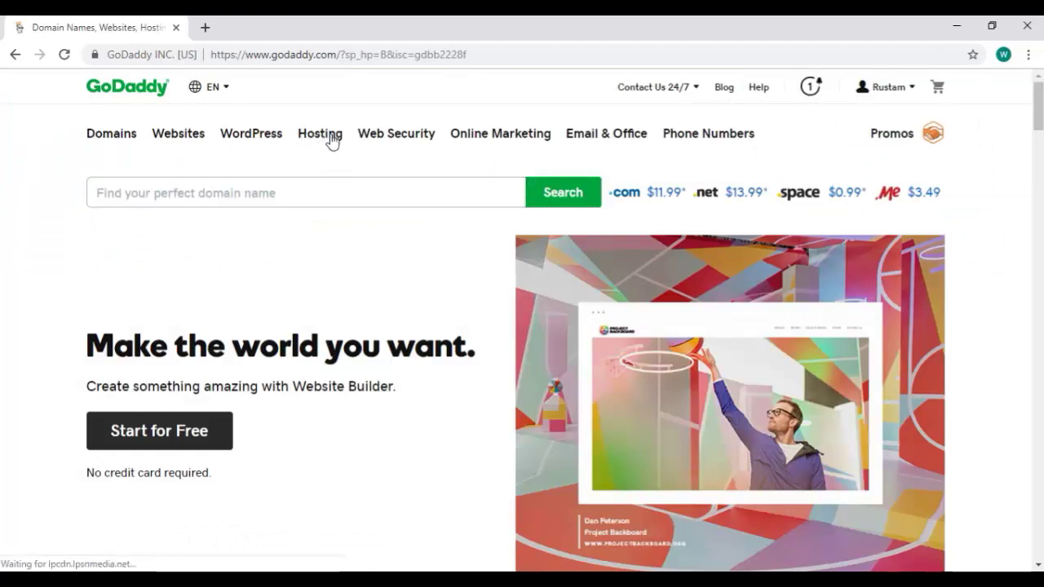
{"action": "left_click", "coordinate": [330, 139]}
Add the Economy plan from the Web Hosting pricing cards to the cart.
{"action": "left_click_drag", "start_coordinate": [433, 263], "coordinate": [429, 264]}
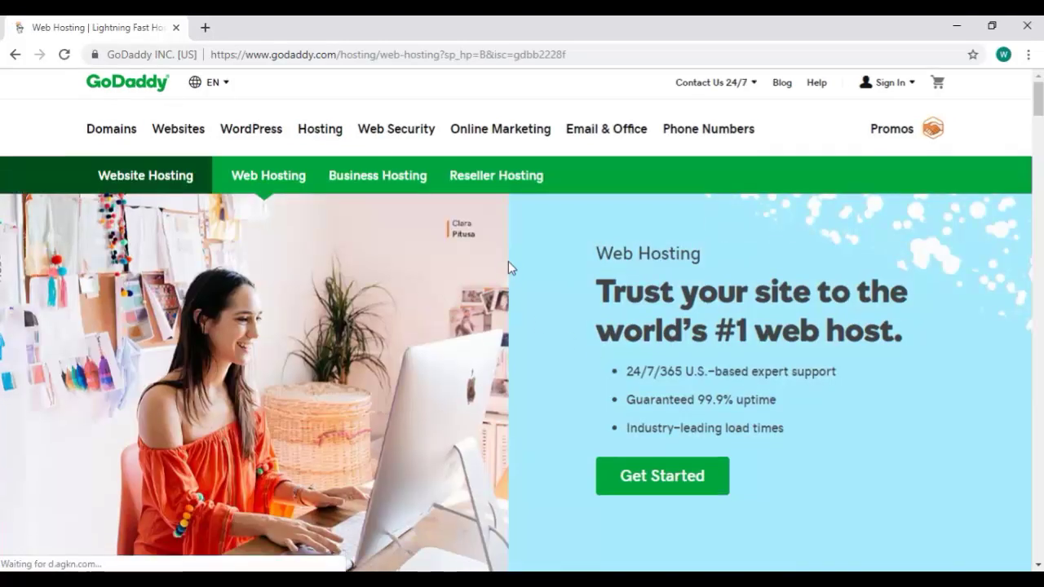
{"action": "scroll", "coordinate": [508, 267], "scroll_direction": "down", "scroll_amount": 6}
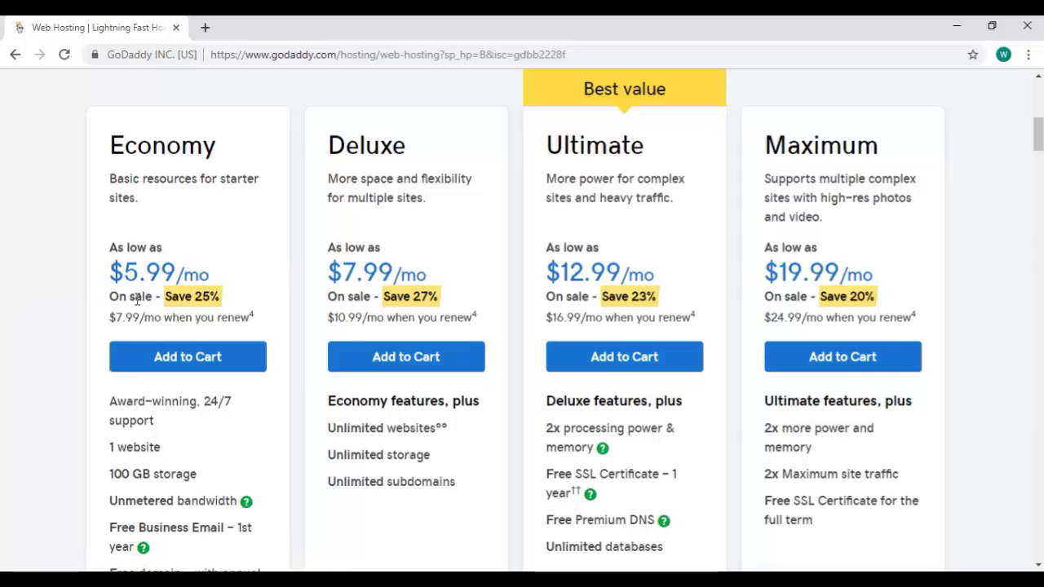
{"action": "scroll", "coordinate": [667, 341], "scroll_direction": "down", "scroll_amount": 2}
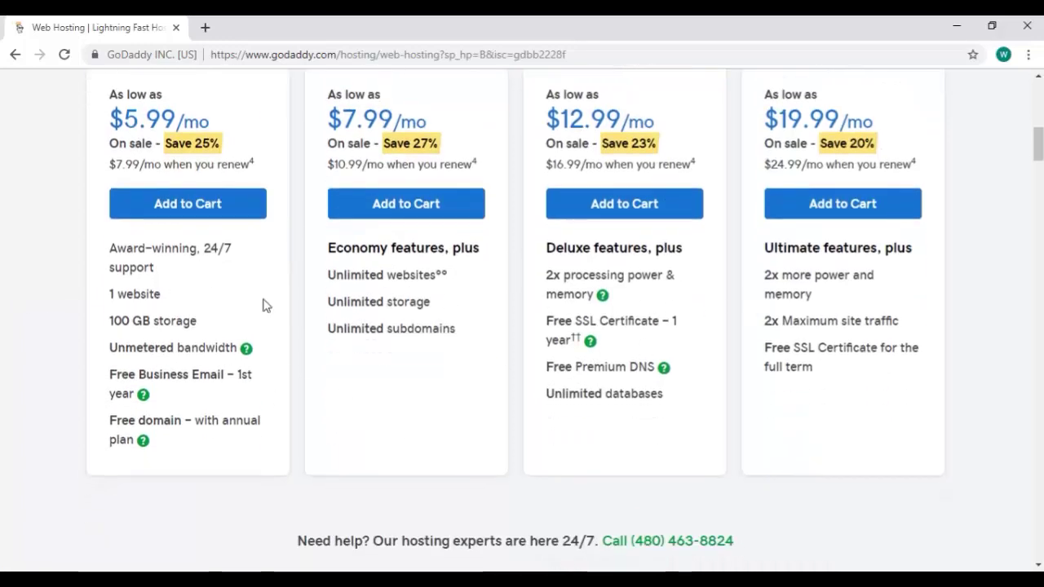
{"action": "scroll", "coordinate": [271, 305], "scroll_direction": "up", "scroll_amount": 3}
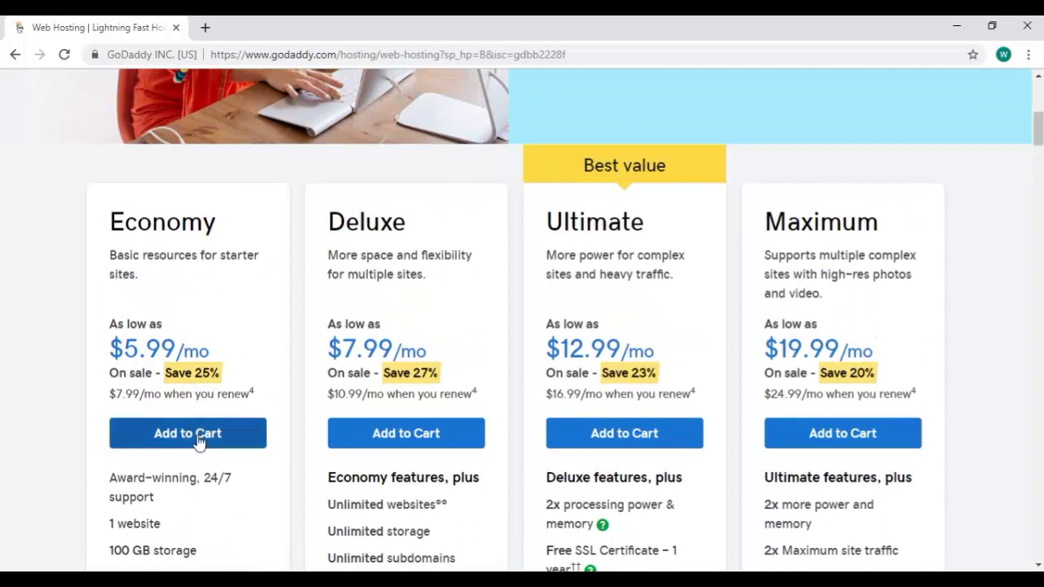
{"action": "left_click", "coordinate": [237, 435]}
{"action": "scroll", "coordinate": [237, 438], "scroll_direction": "down", "scroll_amount": 1}
{"action": "scroll", "coordinate": [236, 435], "scroll_direction": "down", "scroll_amount": 1}
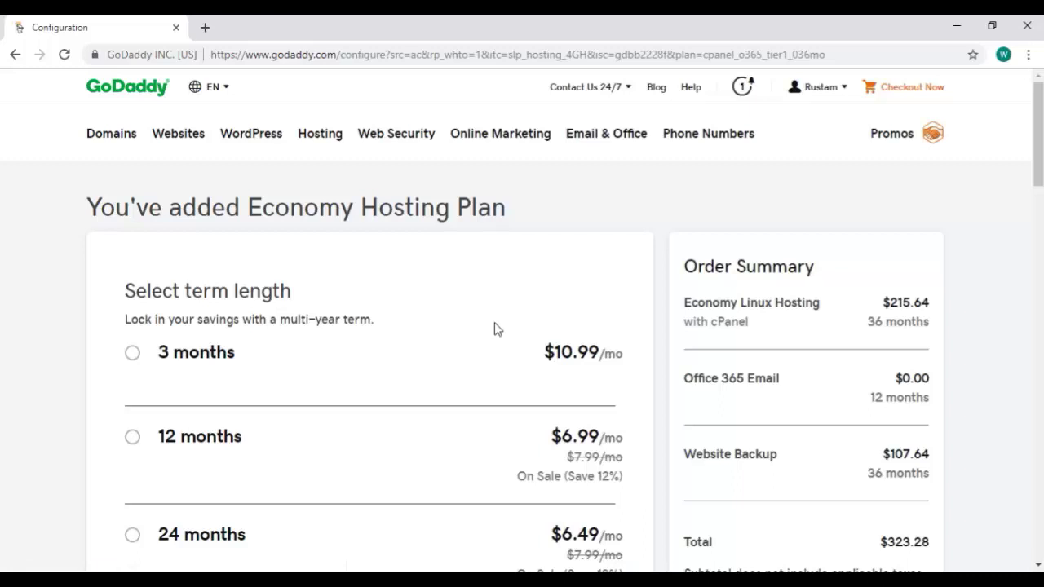
Set the Economy plan term to 3 months at $10.99/mo, totalling $41.94.
{"action": "scroll", "coordinate": [498, 329], "scroll_direction": "down", "scroll_amount": 3}
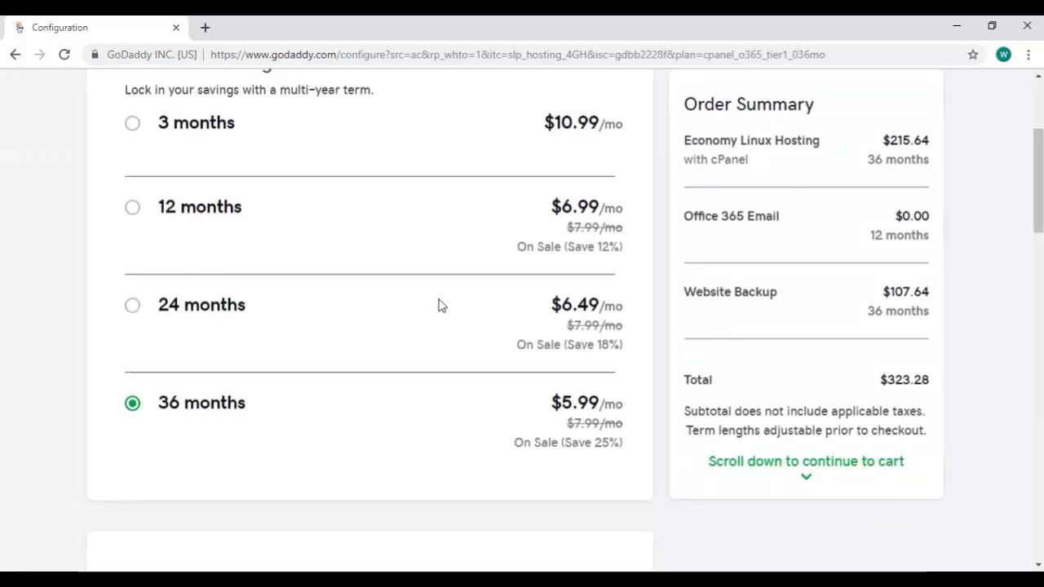
{"action": "scroll", "coordinate": [439, 302], "scroll_direction": "up", "scroll_amount": 3}
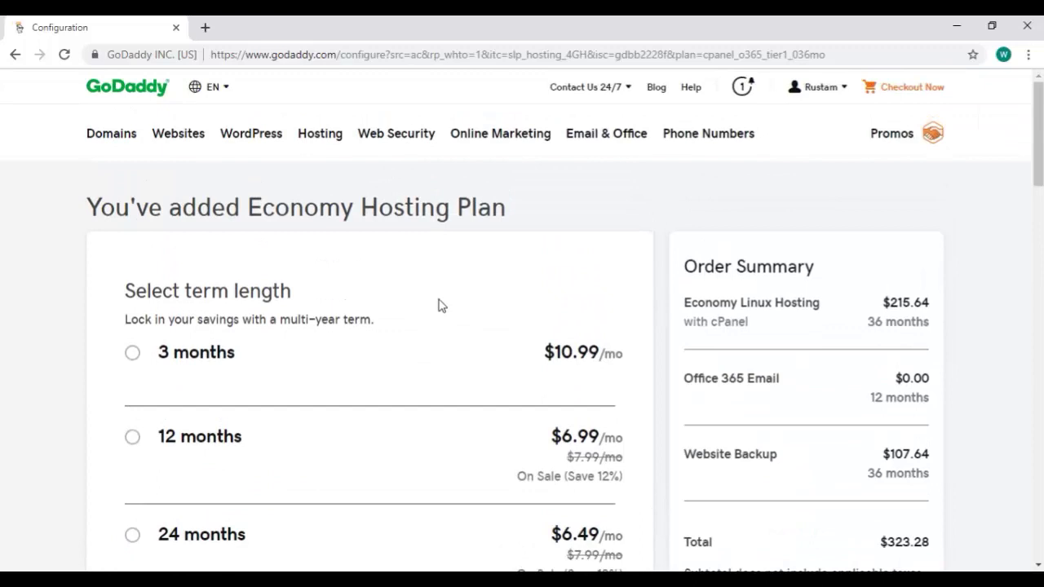
{"action": "scroll", "coordinate": [438, 305], "scroll_direction": "down", "scroll_amount": 3}
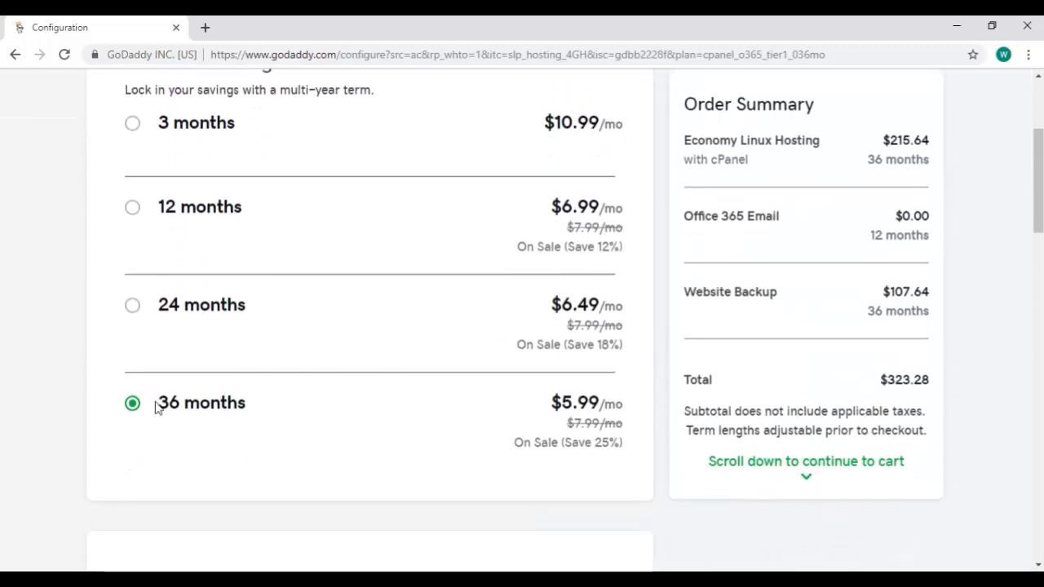
{"action": "left_click", "coordinate": [133, 124]}
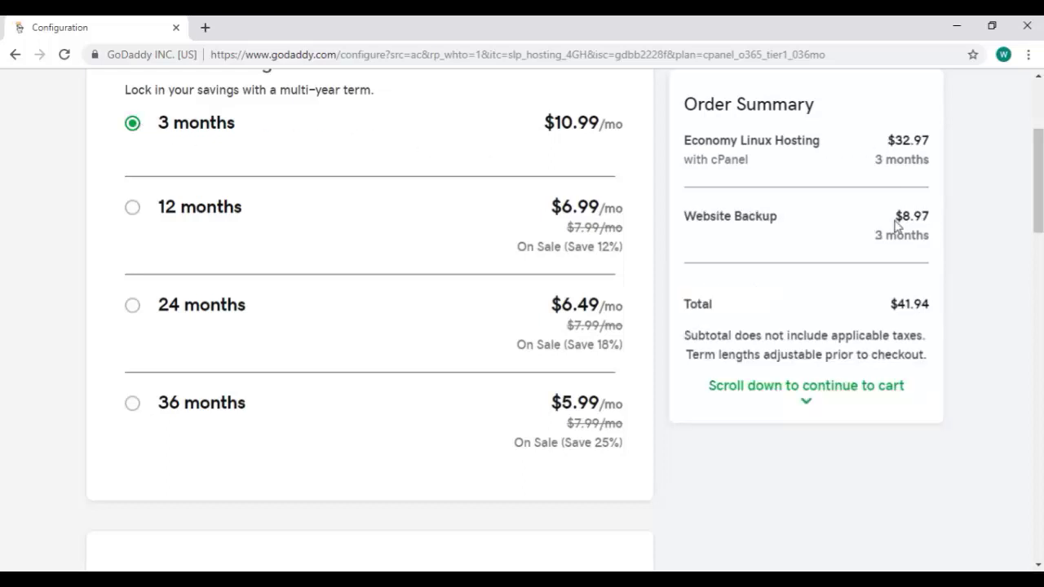
{"action": "scroll", "coordinate": [867, 389], "scroll_direction": "down", "scroll_amount": 5}
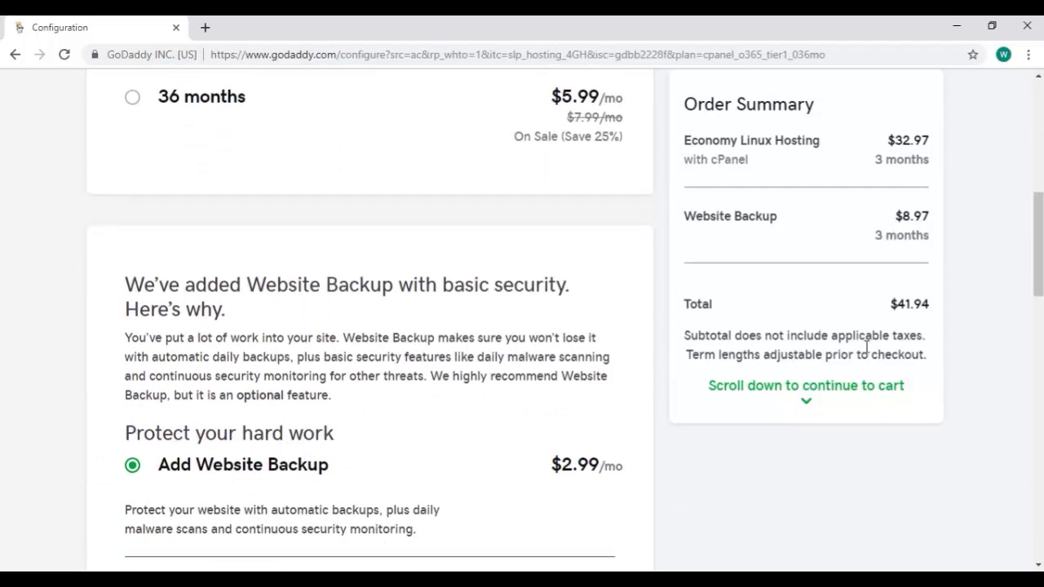
{"action": "scroll", "coordinate": [502, 300], "scroll_direction": "up", "scroll_amount": 5}
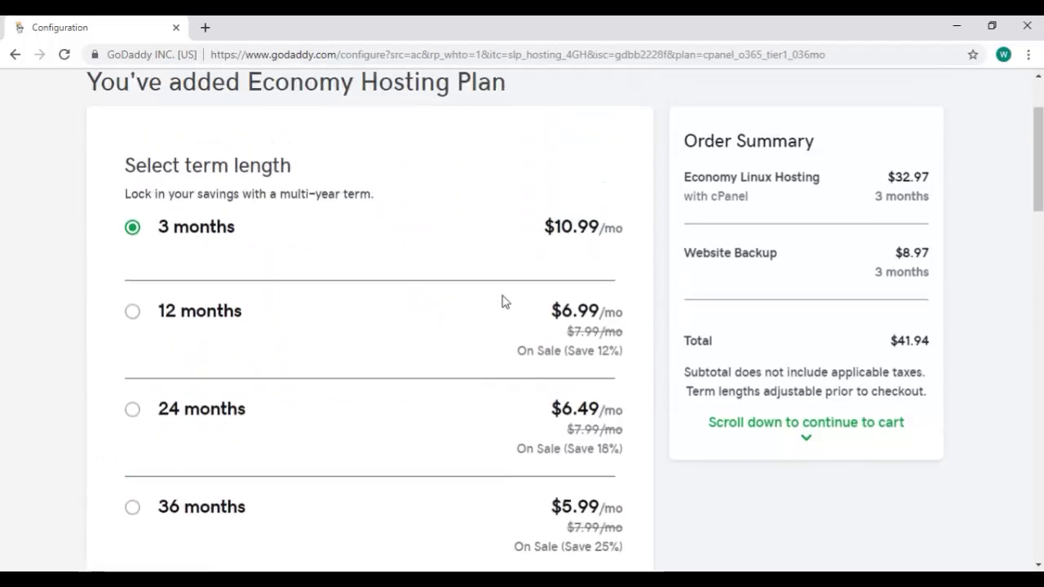
{"action": "scroll", "coordinate": [504, 300], "scroll_direction": "up", "scroll_amount": 1}
{"action": "scroll", "coordinate": [504, 301], "scroll_direction": "down", "scroll_amount": 2}
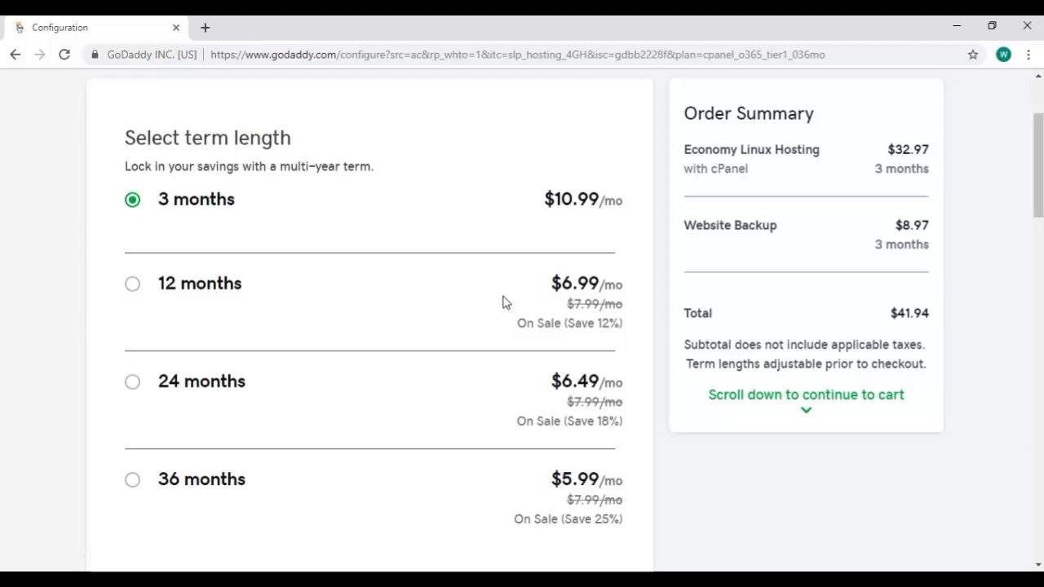
Decline Website Backup with No Thanks and continue to the $32.97 checkout cart.
{"action": "scroll", "coordinate": [503, 302], "scroll_direction": "down", "scroll_amount": 10}
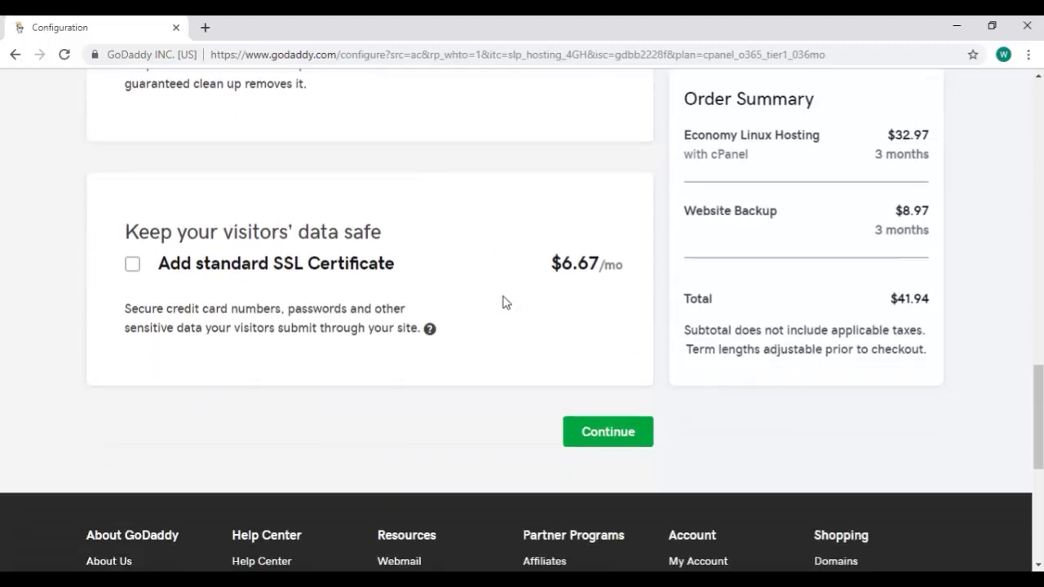
{"action": "scroll", "coordinate": [503, 302], "scroll_direction": "up", "scroll_amount": 7}
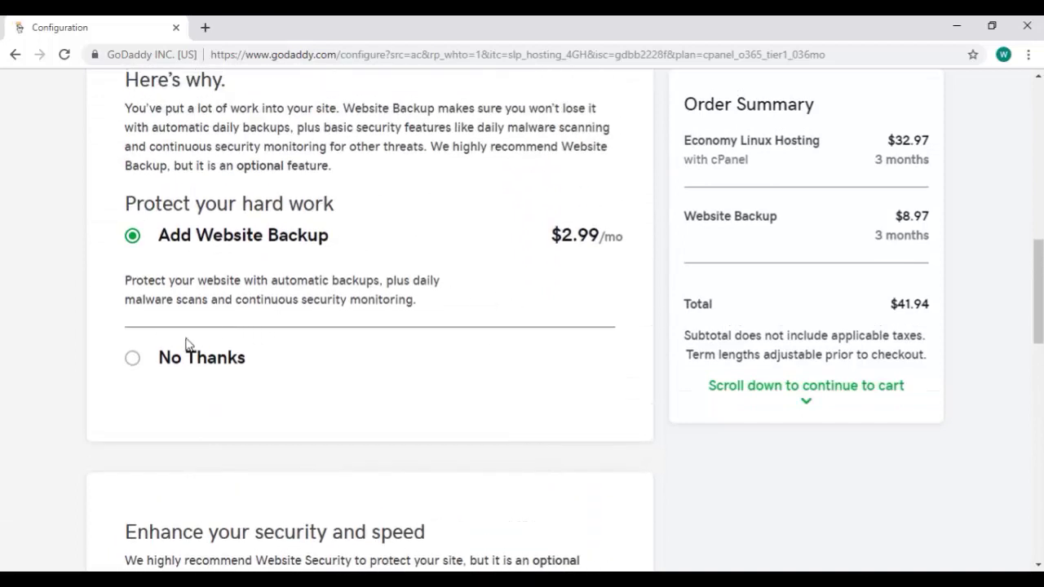
{"action": "left_click", "coordinate": [132, 358]}
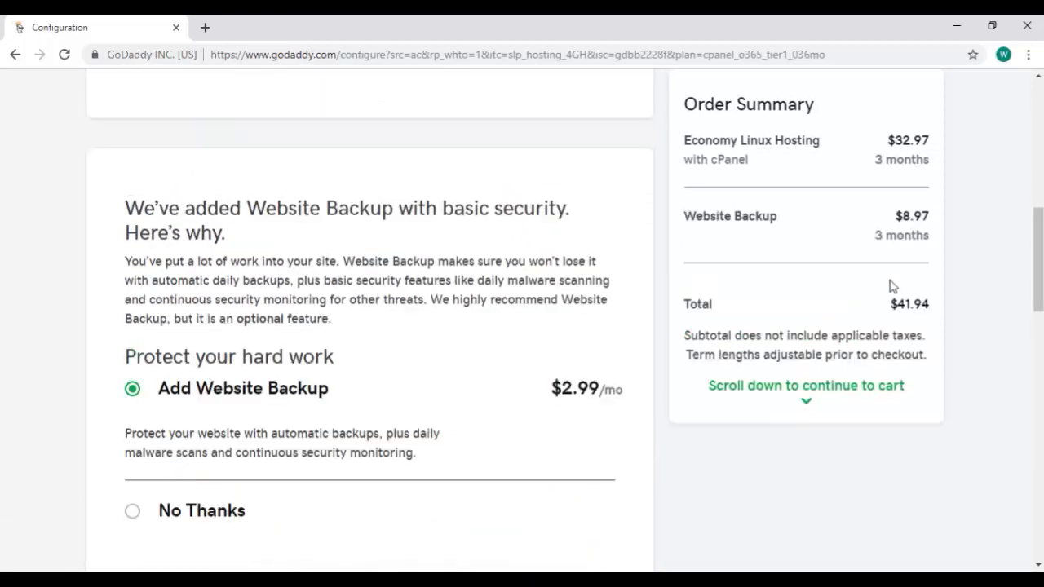
{"action": "left_click", "coordinate": [178, 501]}
{"action": "scroll", "coordinate": [476, 374], "scroll_direction": "up", "scroll_amount": 8}
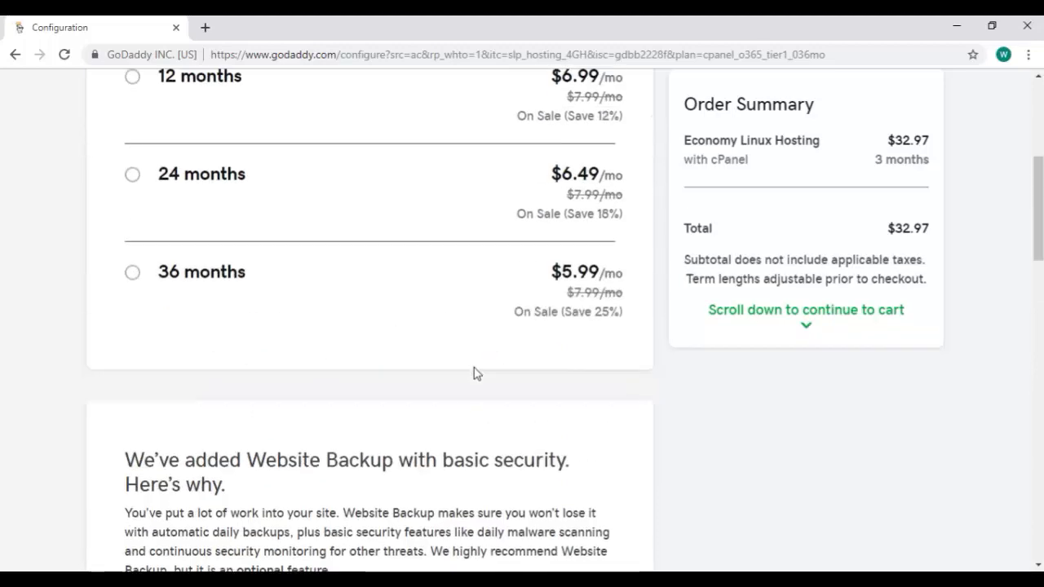
{"action": "scroll", "coordinate": [478, 374], "scroll_direction": "down", "scroll_amount": 2}
{"action": "scroll", "coordinate": [476, 374], "scroll_direction": "down", "scroll_amount": 10}
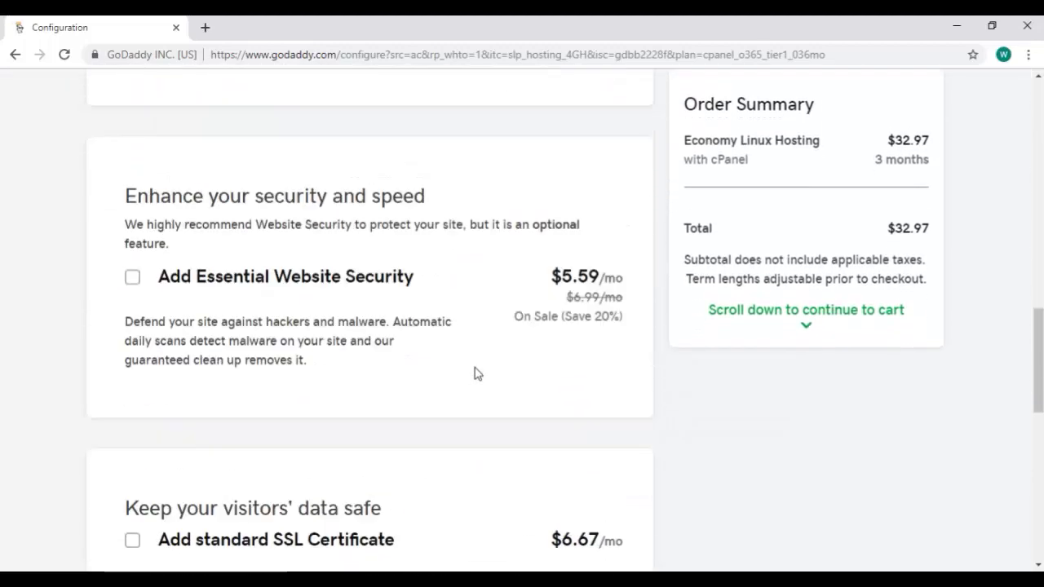
{"action": "left_click", "coordinate": [608, 365]}
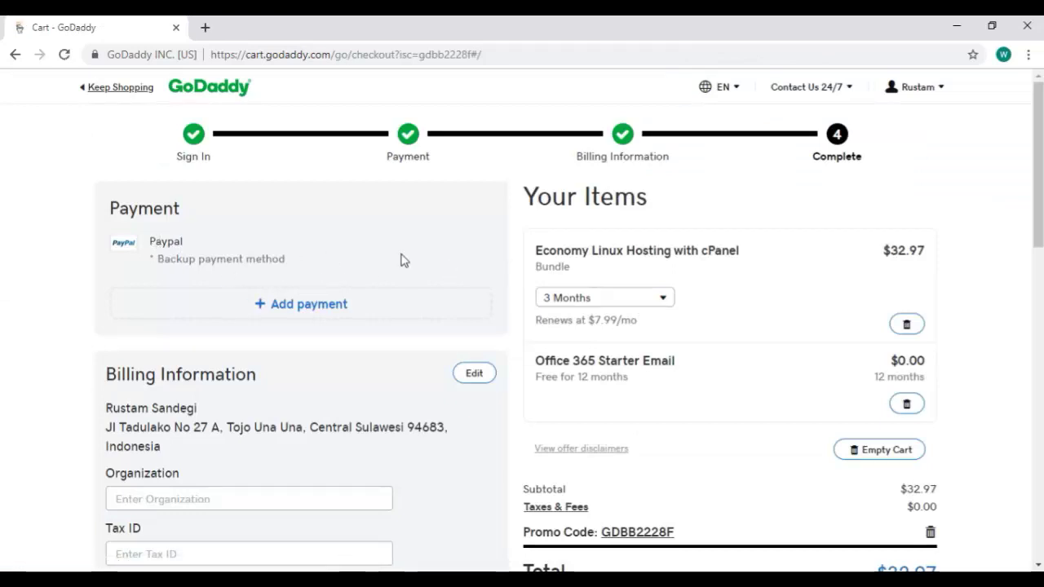
Set the Economy Linux Hosting term to 1 Month, bringing the cart total to $10.99.
{"action": "scroll", "coordinate": [499, 257], "scroll_direction": "down", "scroll_amount": 1}
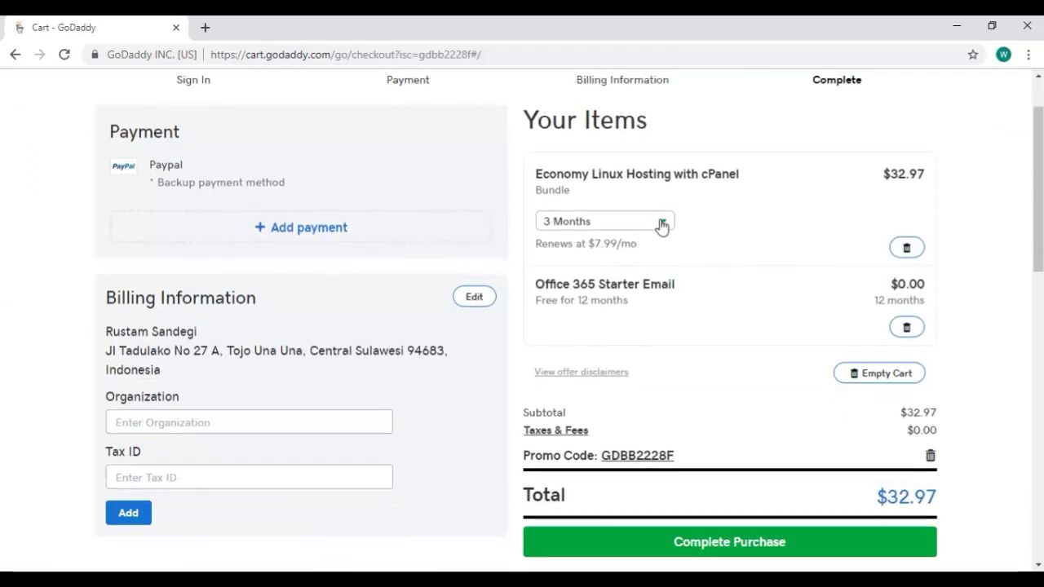
{"action": "left_click", "coordinate": [663, 221]}
{"action": "left_click", "coordinate": [613, 246]}
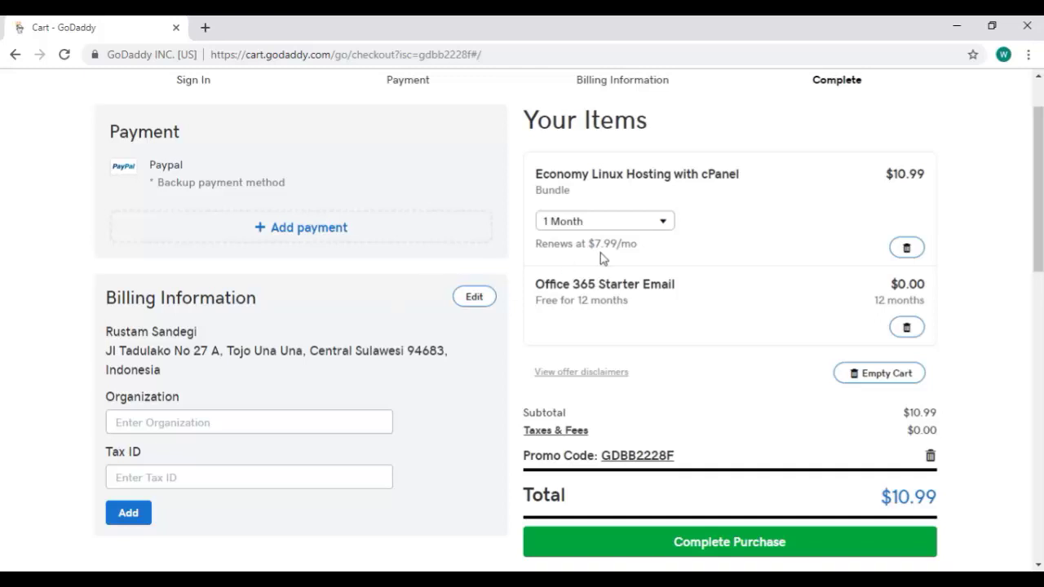
{"action": "left_click", "coordinate": [634, 225]}
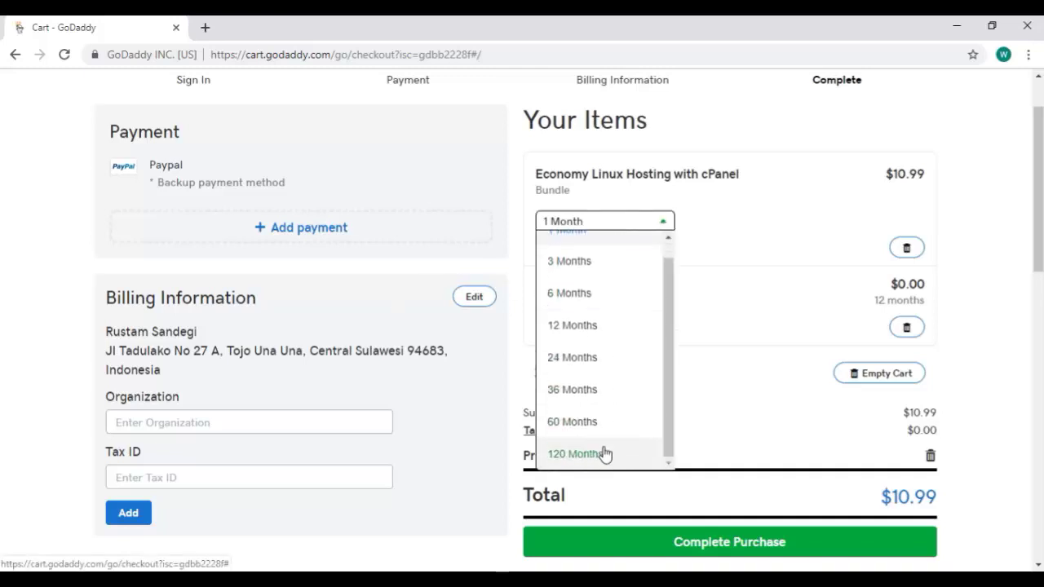
{"action": "left_click", "coordinate": [604, 454]}
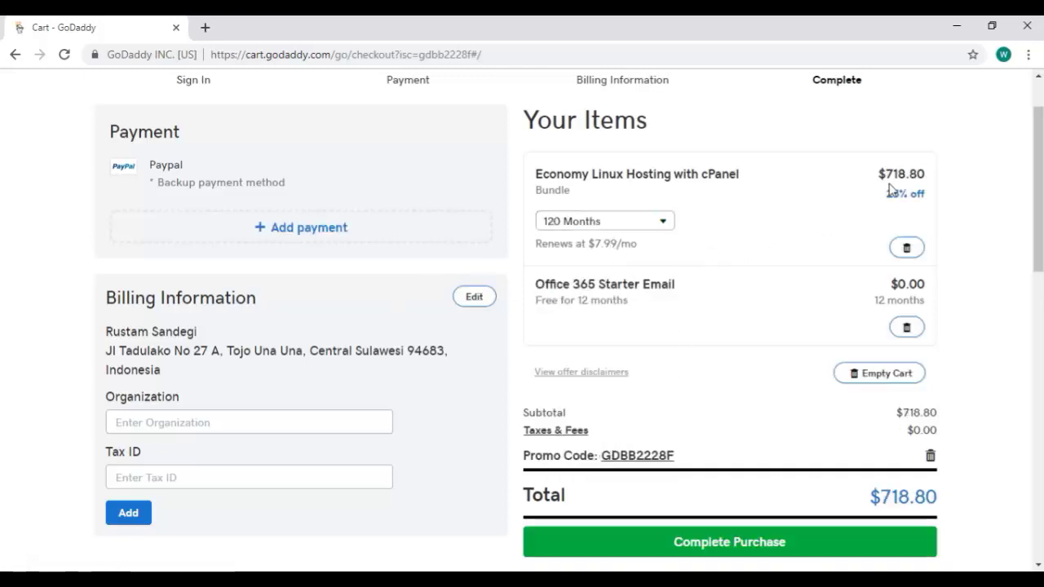
{"action": "left_click", "coordinate": [663, 222]}
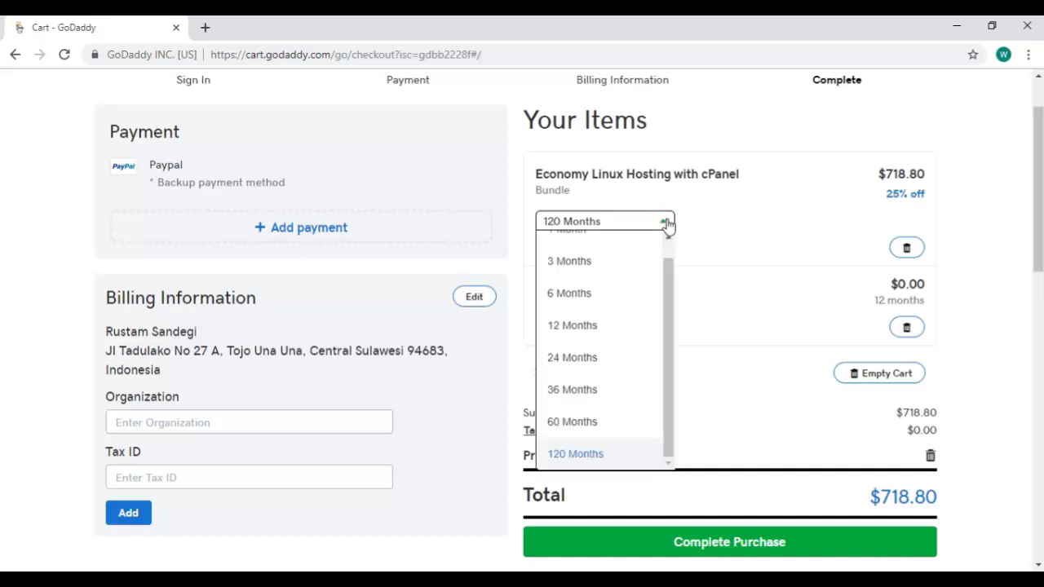
{"action": "left_click", "coordinate": [596, 331]}
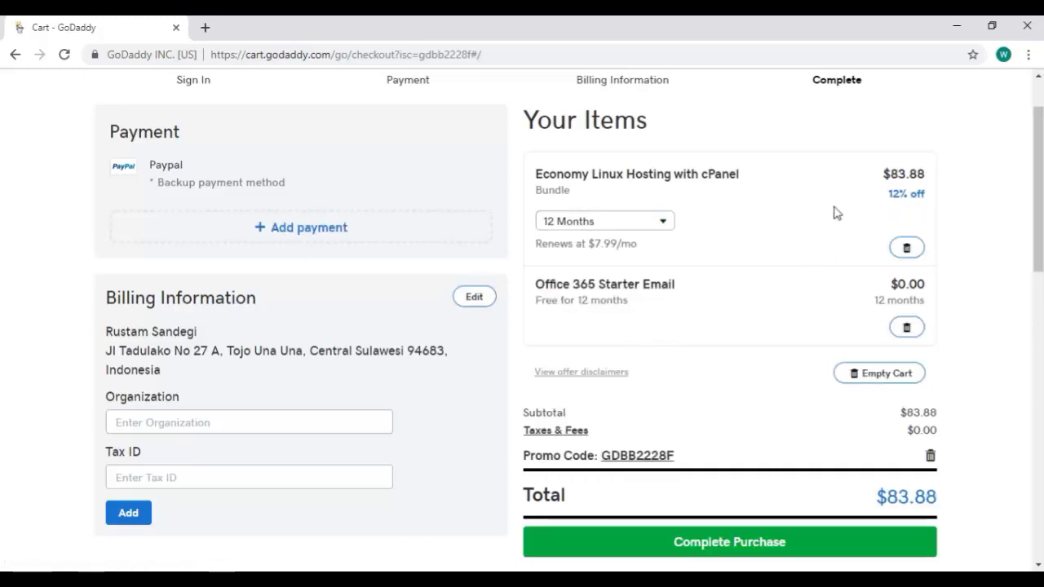
{"action": "left_click", "coordinate": [667, 226]}
{"action": "left_click", "coordinate": [632, 255]}
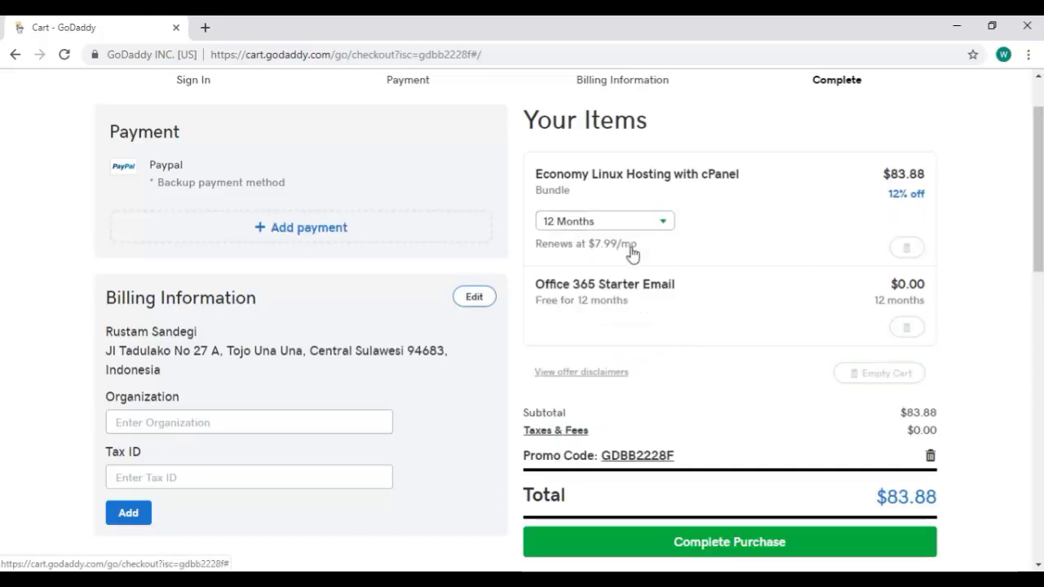
Complete the purchase of the $10.99 hosting order.
{"action": "scroll", "coordinate": [807, 392], "scroll_direction": "down", "scroll_amount": 2}
{"action": "left_click", "coordinate": [808, 390]}
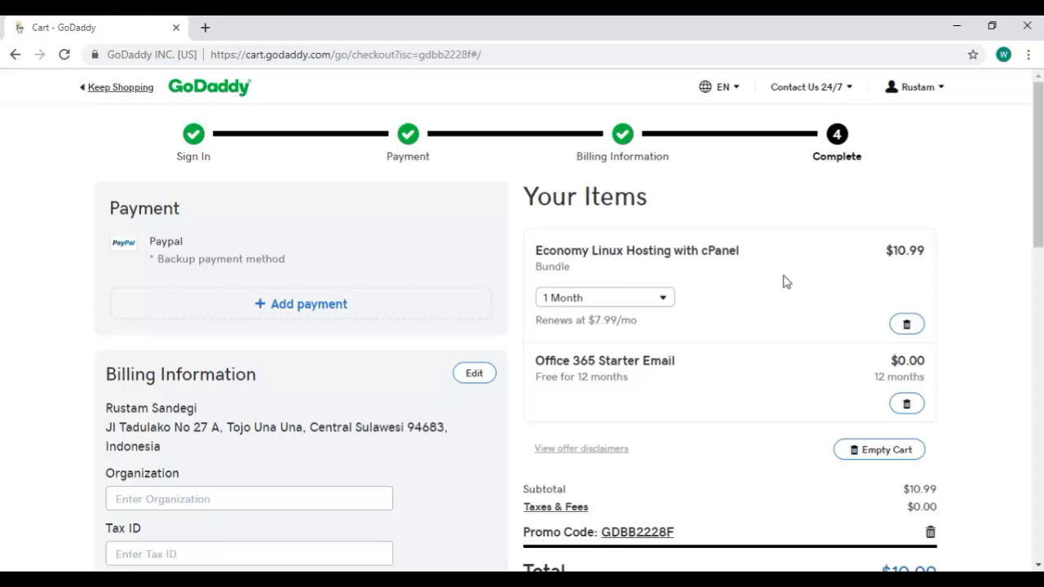
{"action": "scroll", "coordinate": [726, 482], "scroll_direction": "down", "scroll_amount": 1}
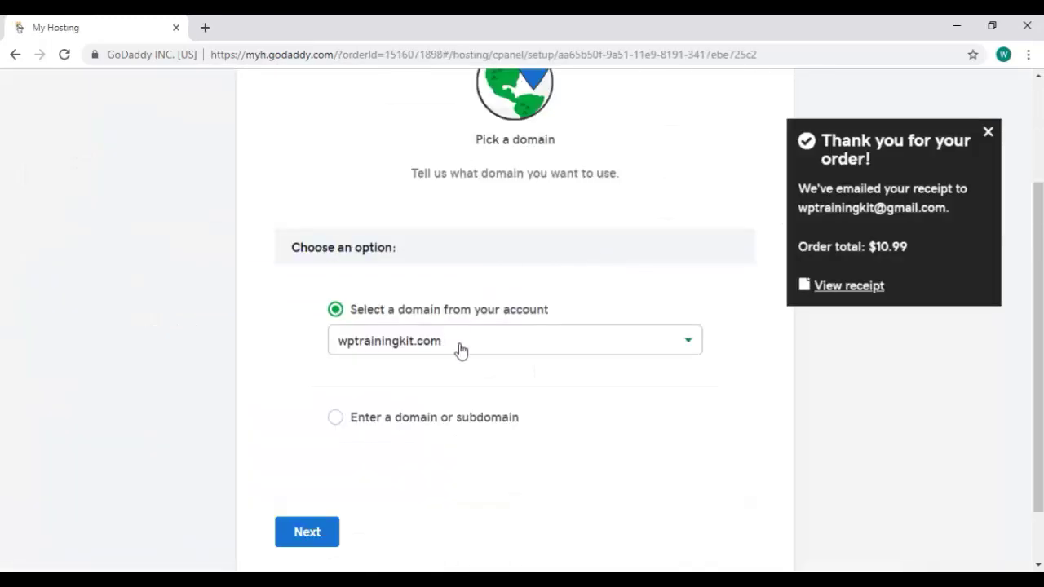
Choose wptrainingkit.com as the hosting domain and continue.
{"action": "left_click", "coordinate": [461, 346]}
{"action": "left_click", "coordinate": [430, 376]}
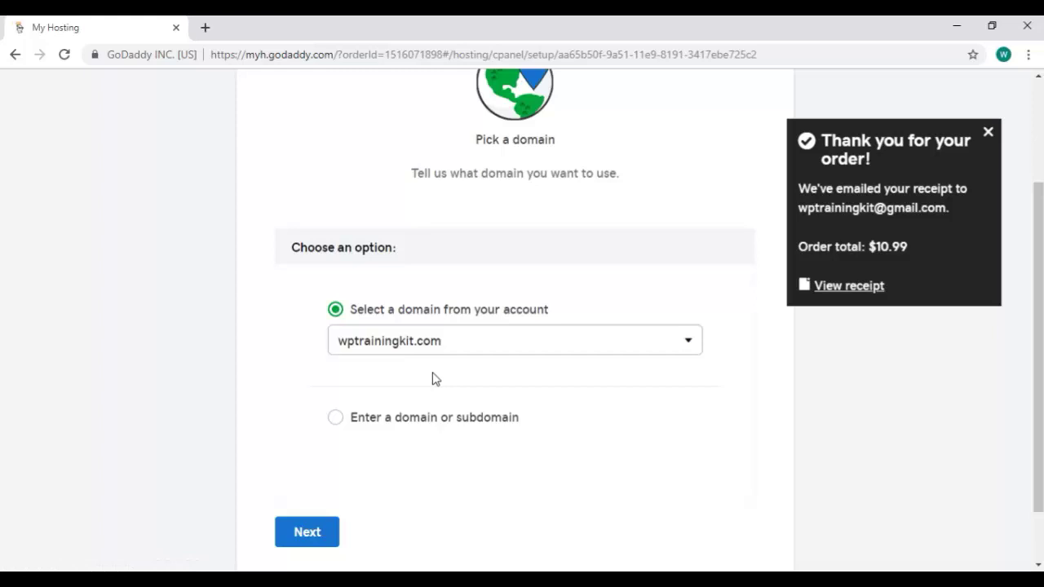
{"action": "scroll", "coordinate": [434, 378], "scroll_direction": "down", "scroll_amount": 2}
{"action": "left_click", "coordinate": [334, 458]}
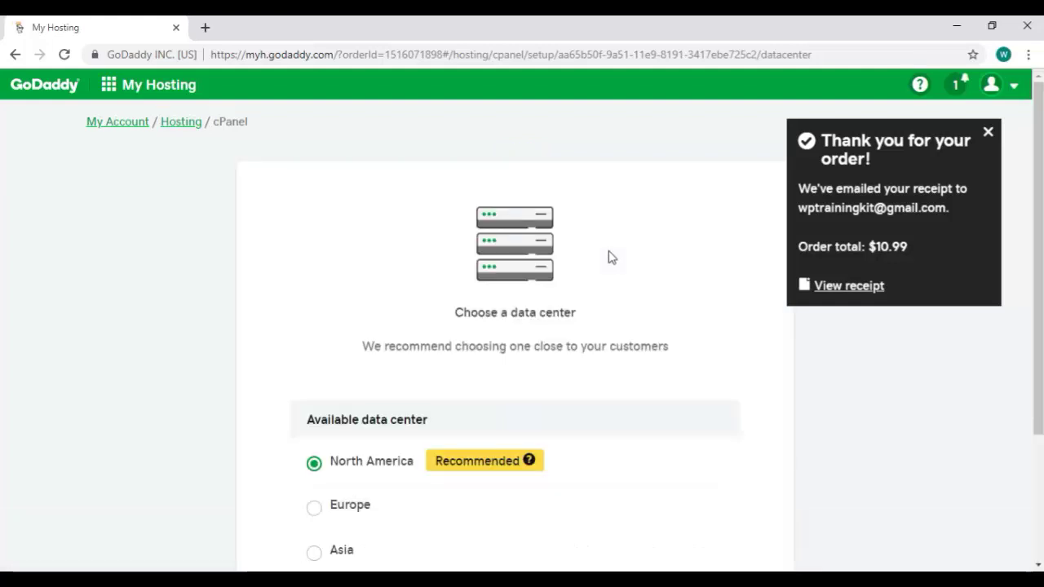
Keep North America as the recommended data center and continue.
{"action": "scroll", "coordinate": [611, 258], "scroll_direction": "down", "scroll_amount": 2}
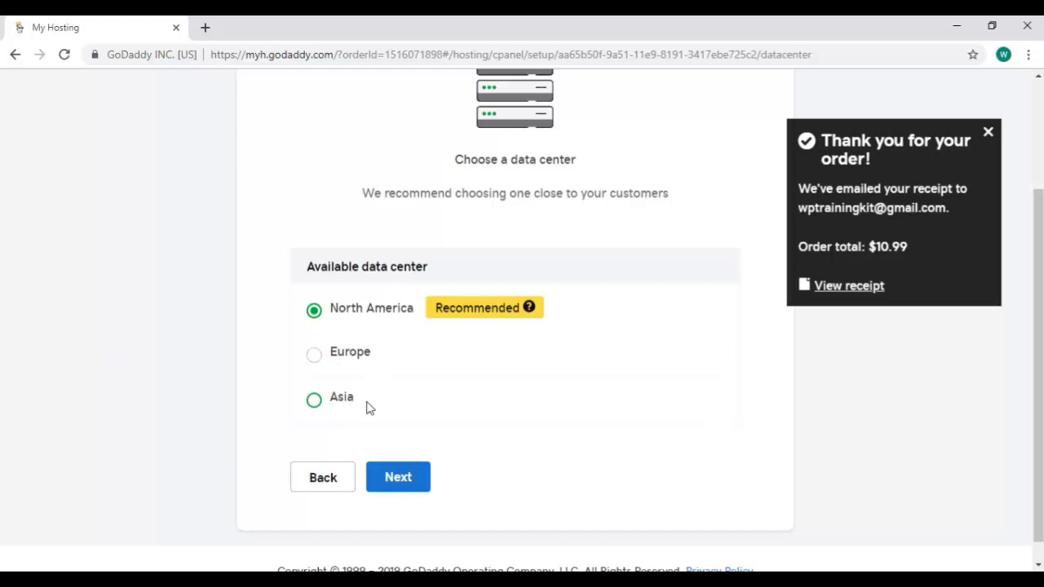
{"action": "left_click", "coordinate": [528, 306]}
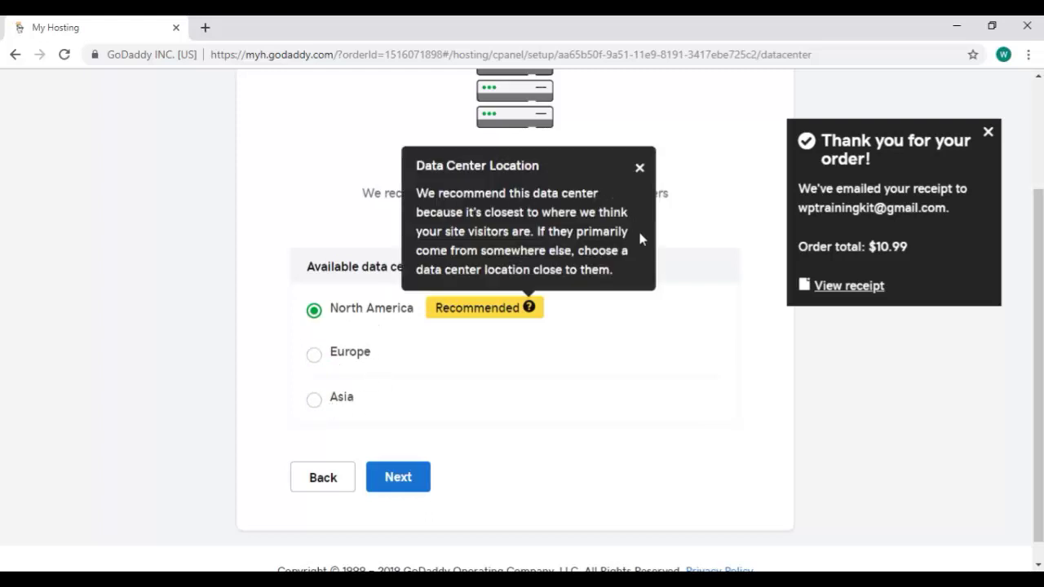
{"action": "left_click", "coordinate": [596, 328]}
{"action": "left_click", "coordinate": [417, 481]}
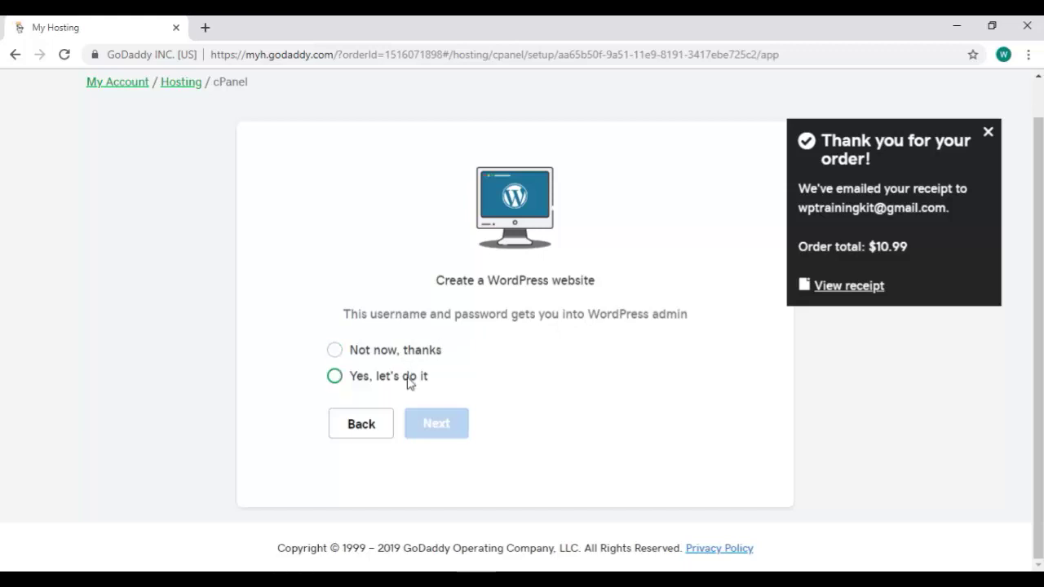
Skip creating a WordPress website with 'Not now, thanks'.
{"action": "left_click", "coordinate": [416, 353]}
{"action": "left_click", "coordinate": [464, 431]}
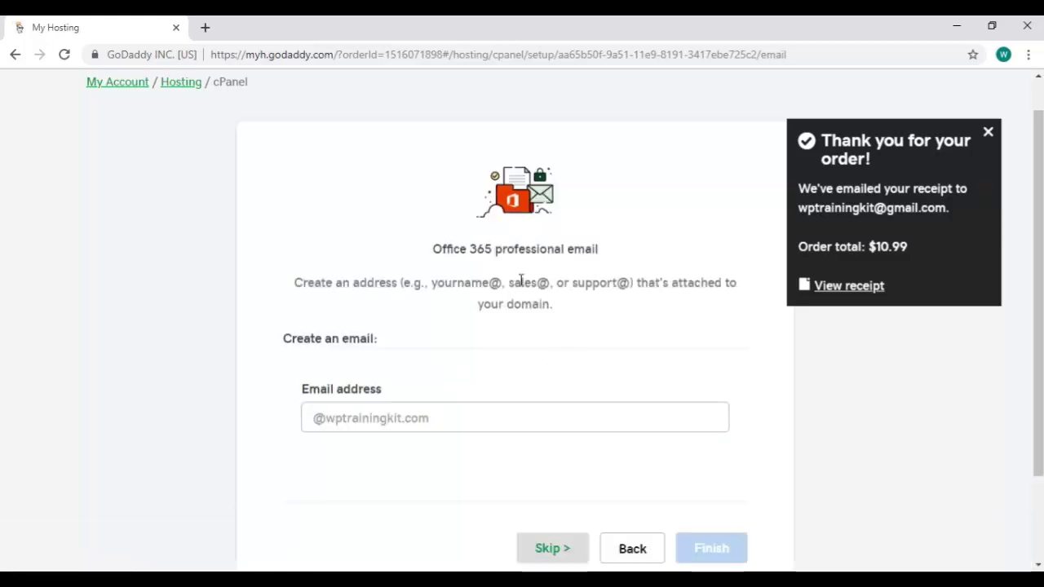
{"action": "scroll", "coordinate": [509, 295], "scroll_direction": "down", "scroll_amount": 2}
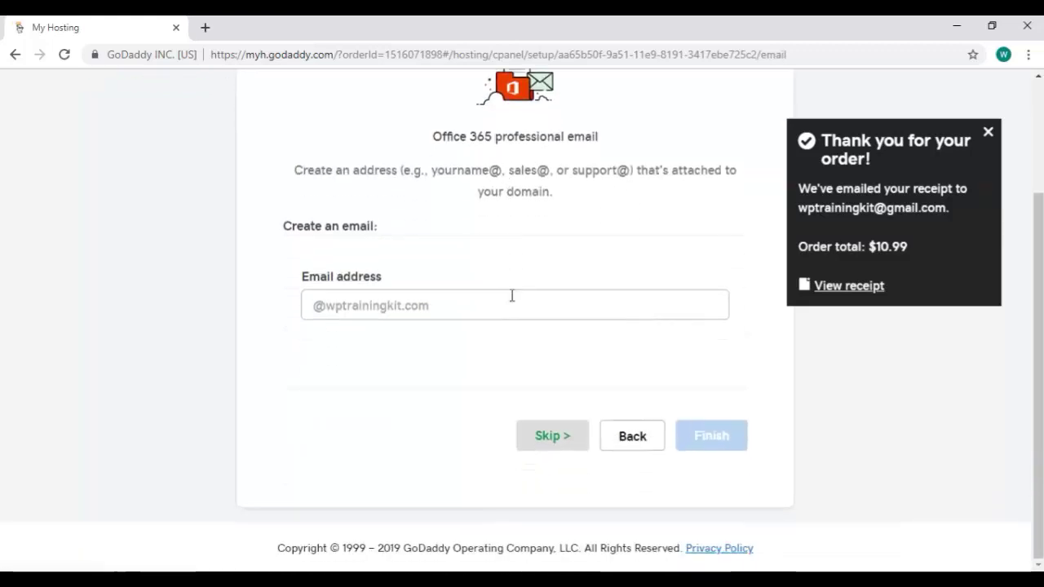
Set the professional email name to 'admin' and finish onboarding.
{"action": "left_click", "coordinate": [477, 310]}
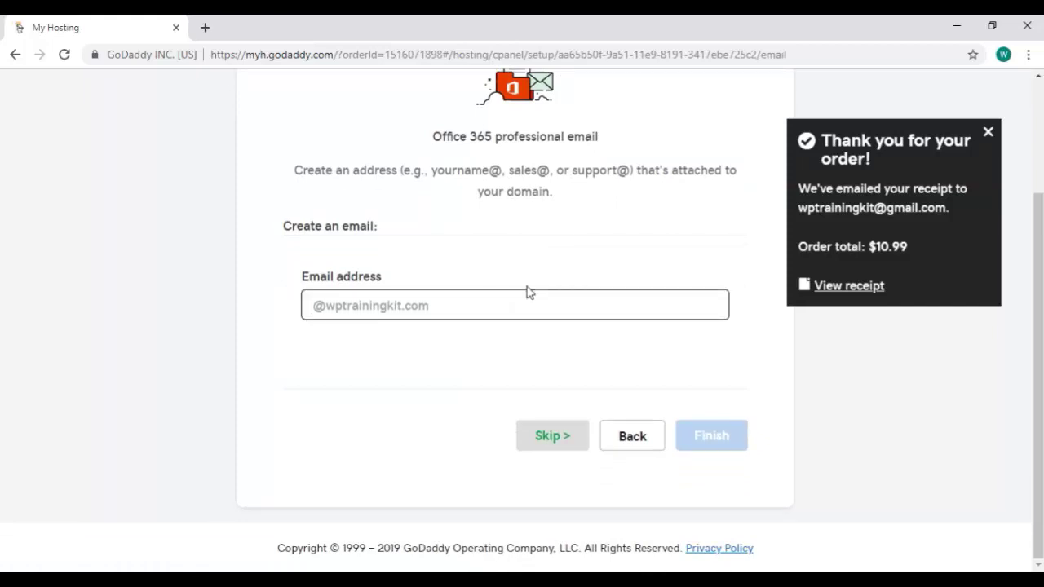
{"action": "type", "text": "admin"}
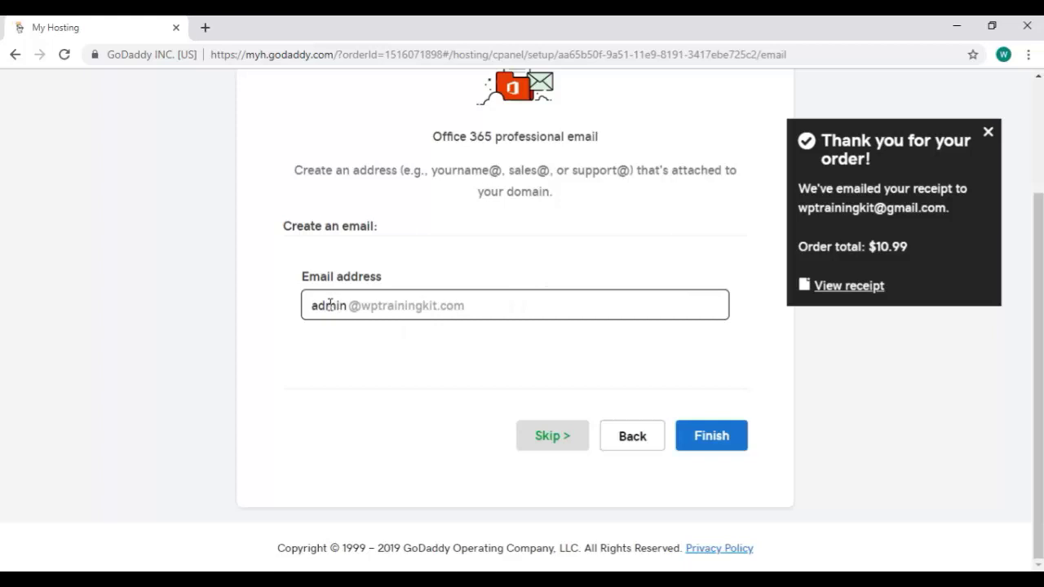
{"action": "key", "text": "ctrl+a"}
{"action": "type", "text": "info"}
{"action": "key", "text": "ctrl+a"}
{"action": "type", "text": "updated"}
{"action": "key", "text": "ctrl+a"}
{"action": "type", "text": "admin"}
{"action": "left_click", "coordinate": [730, 438]}
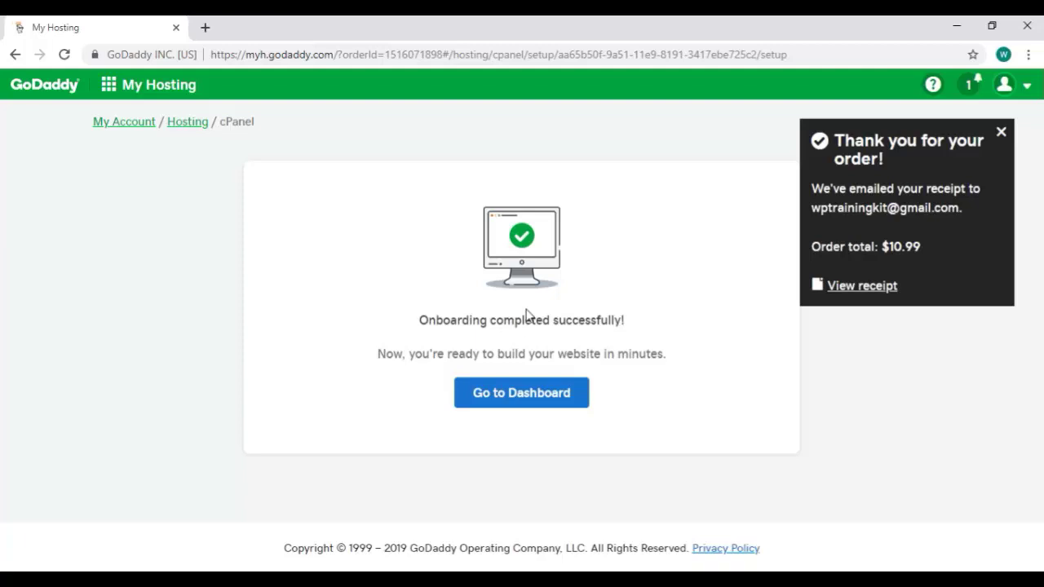
Go to the hosting dashboard, declining the Customer Experience Improvement Program.
{"action": "left_click", "coordinate": [560, 403]}
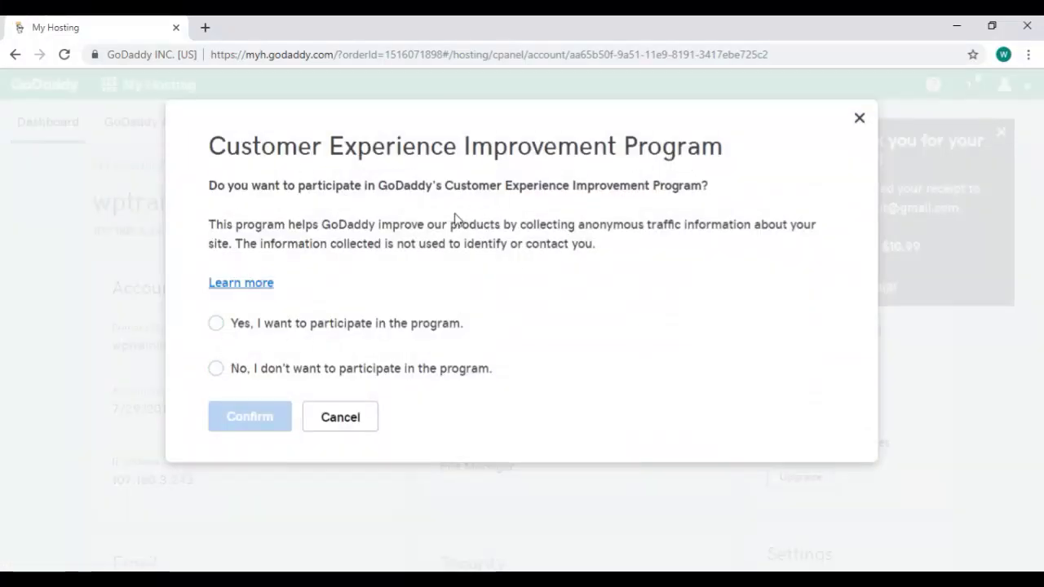
{"action": "left_click", "coordinate": [259, 368]}
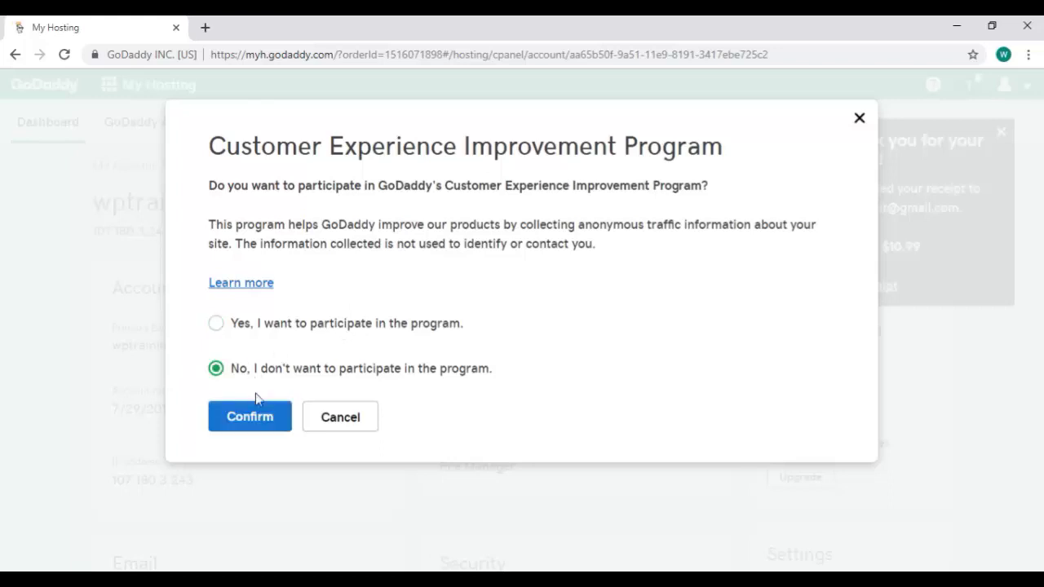
{"action": "left_click", "coordinate": [276, 417]}
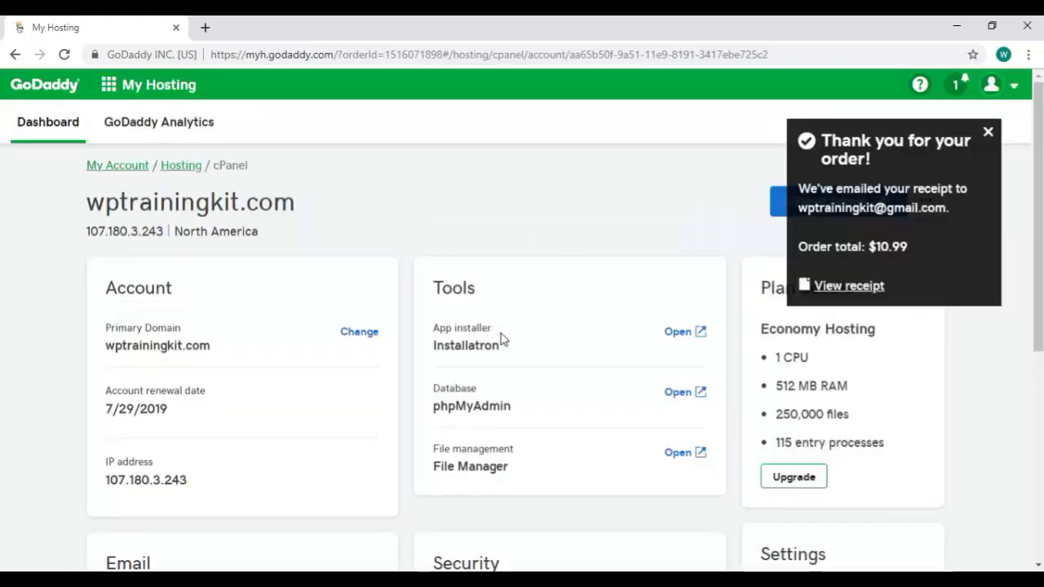
Close the 'Thank you for your order!' popup and review the wptrainingkit.com dashboard cards.
{"action": "left_click", "coordinate": [988, 132]}
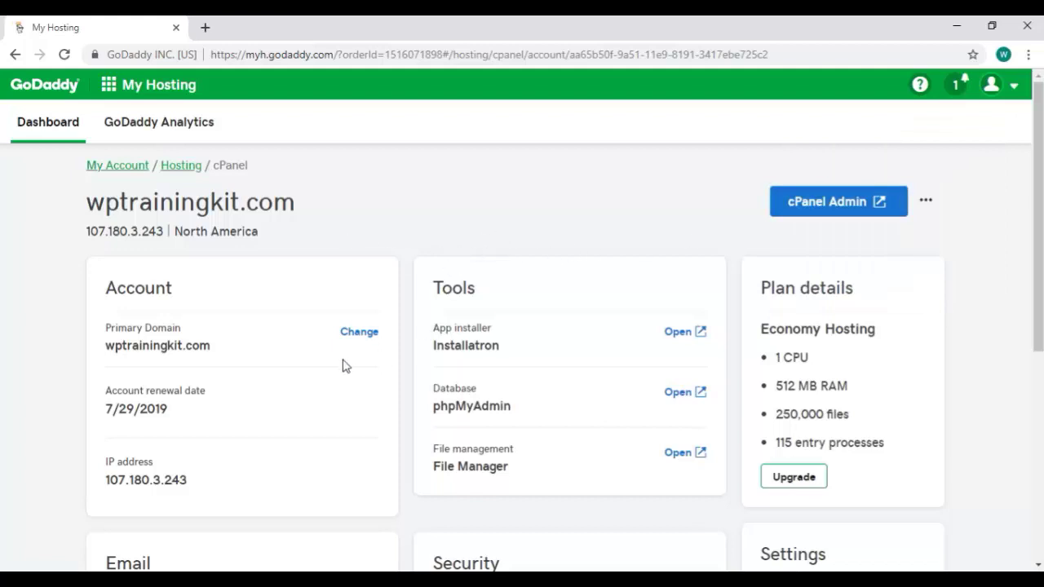
{"action": "scroll", "coordinate": [408, 327], "scroll_direction": "down", "scroll_amount": 1}
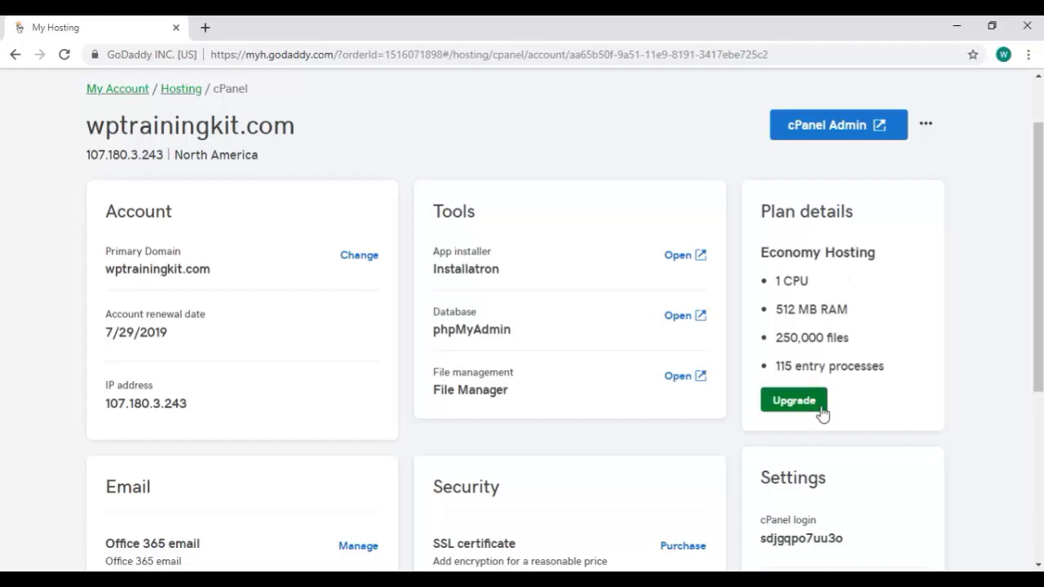
{"action": "scroll", "coordinate": [818, 414], "scroll_direction": "down", "scroll_amount": 2}
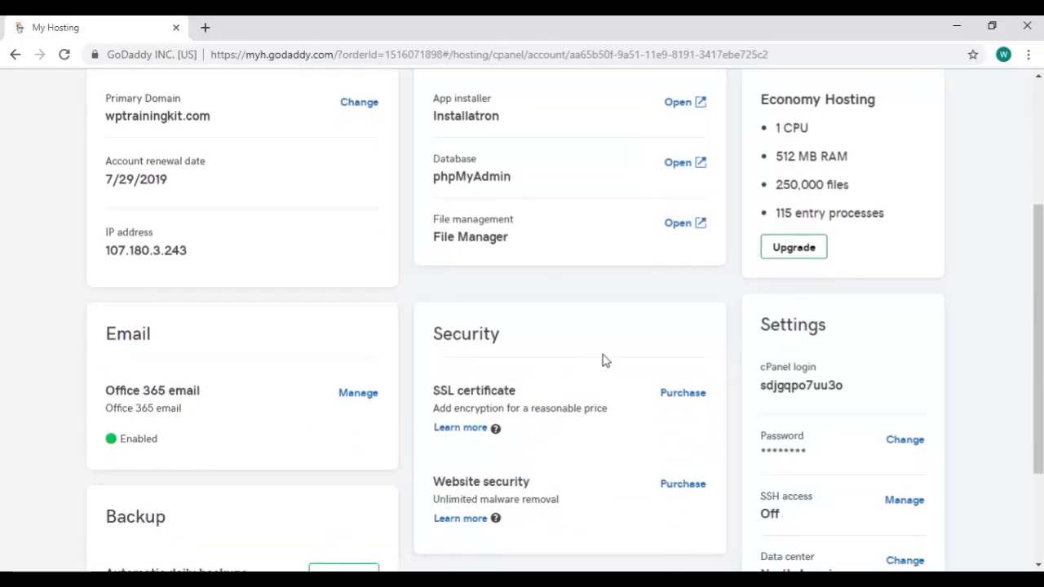
{"action": "scroll", "coordinate": [608, 359], "scroll_direction": "down", "scroll_amount": 1}
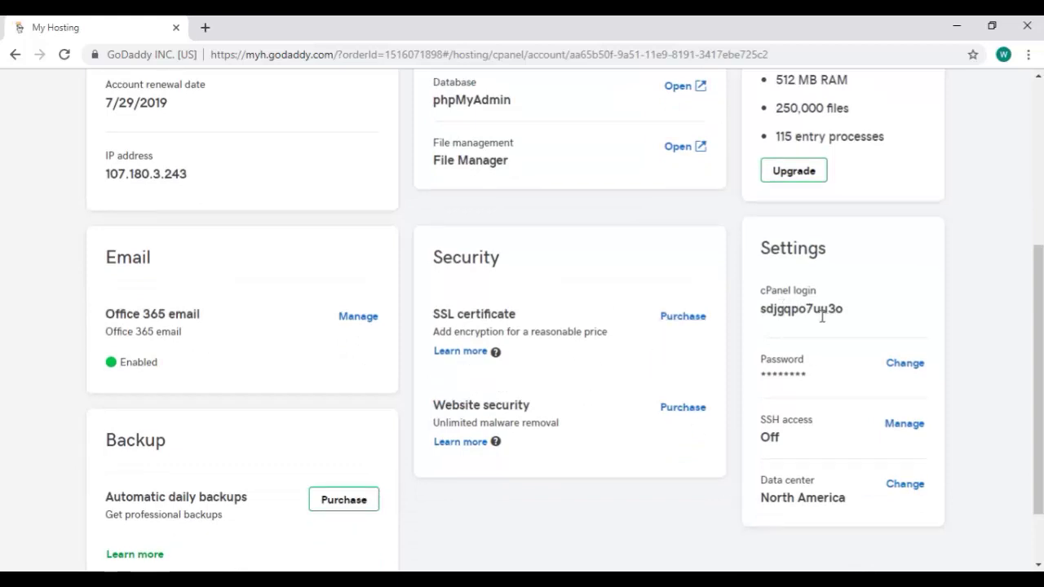
{"action": "scroll", "coordinate": [822, 316], "scroll_direction": "down", "scroll_amount": 1}
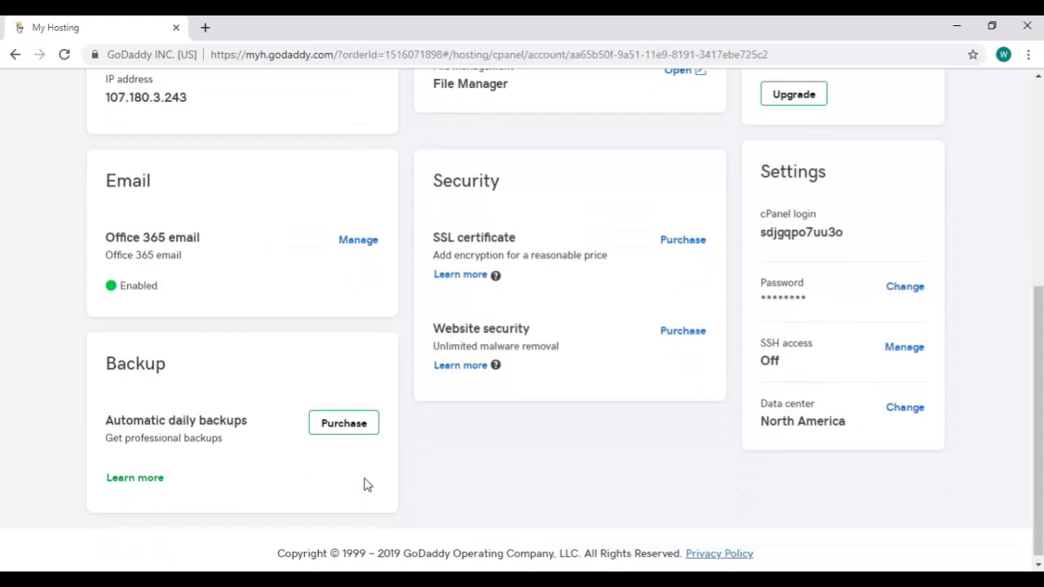
{"action": "scroll", "coordinate": [529, 244], "scroll_direction": "up", "scroll_amount": 1}
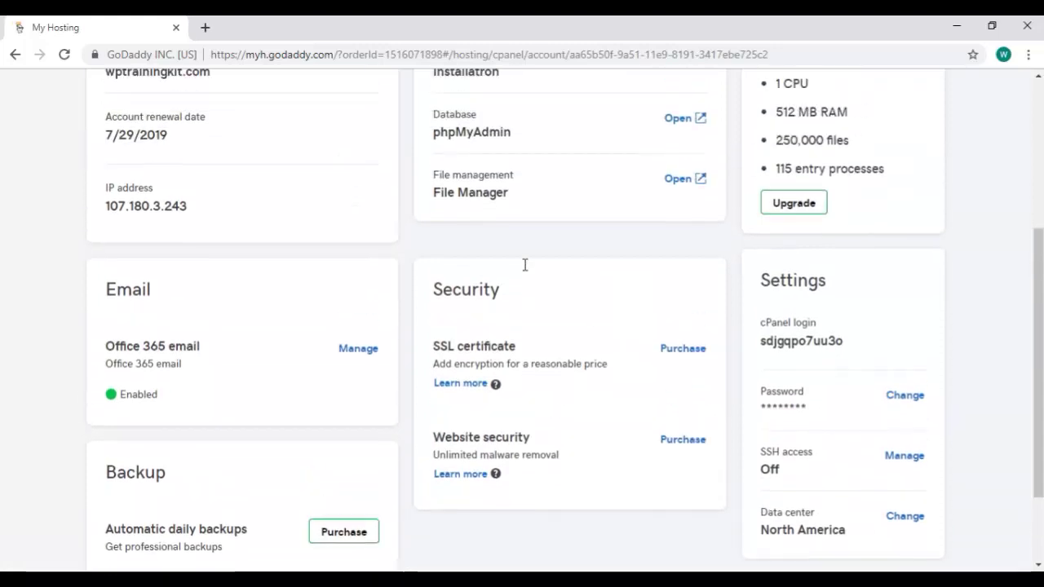
{"action": "scroll", "coordinate": [525, 266], "scroll_direction": "up", "scroll_amount": 3}
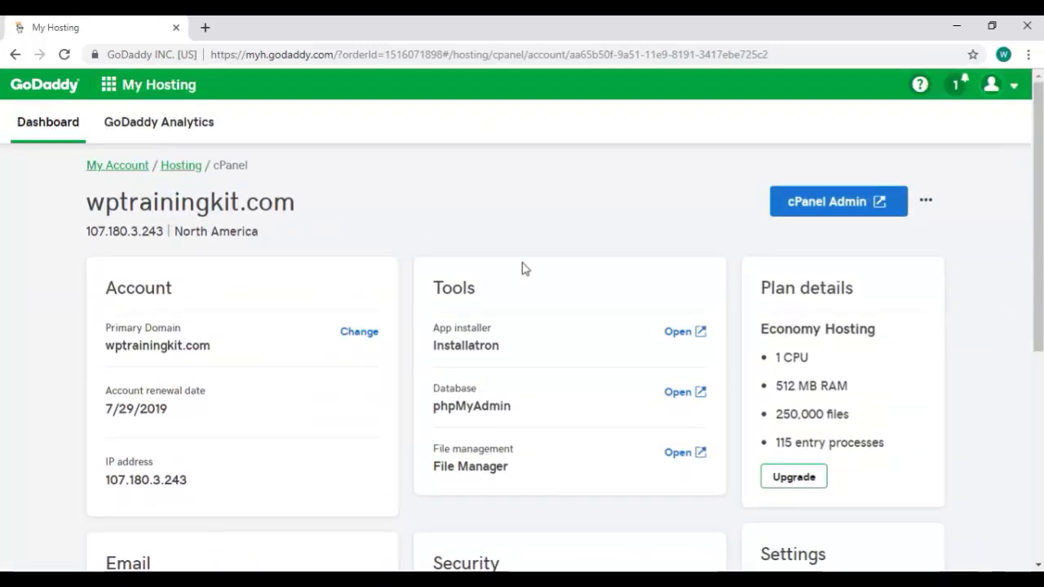